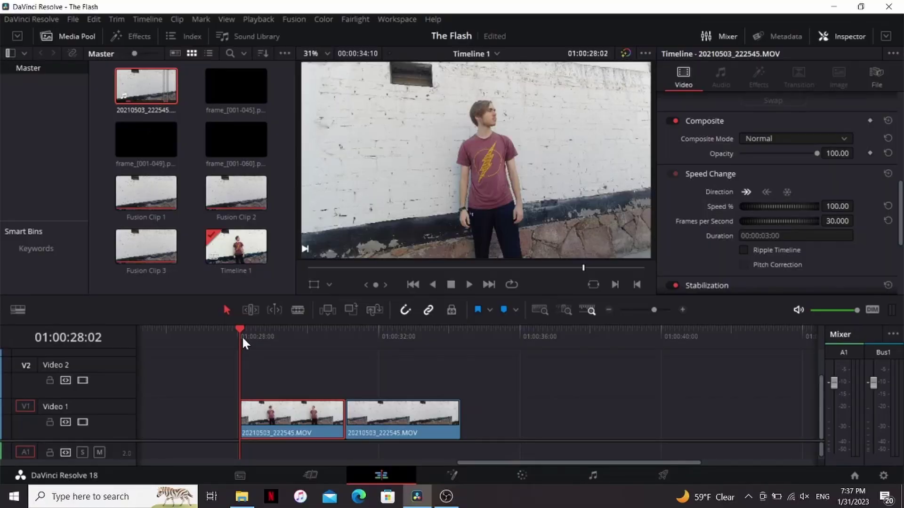
Split the clip of the standing man at 01:00:29:10 on the timeline
mouse_move(264, 335)
left_mouse_down()
mouse_move(288, 335)
mouse_move(253, 340)
mouse_move(278, 335)
left_mouse_up()
left_click_drag(348, 336, 382, 341)
left_click(280, 335)
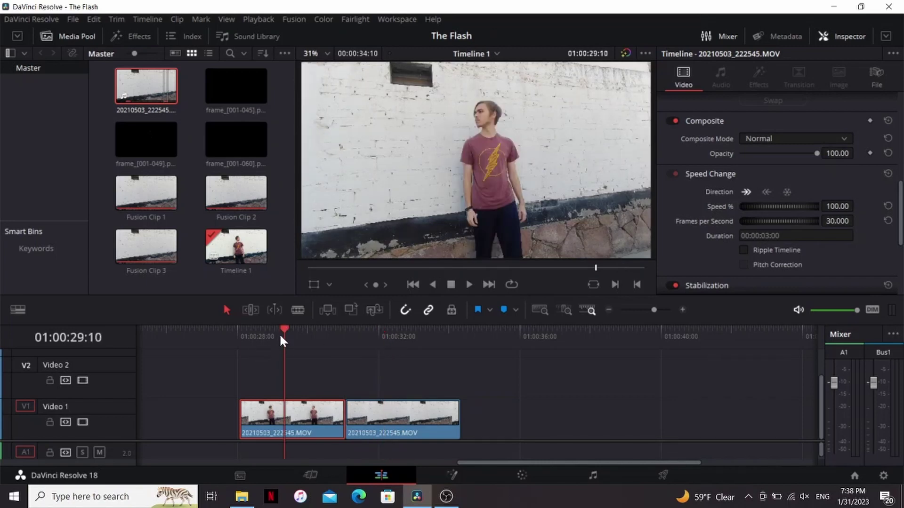
left_click(263, 334)
left_click_drag(264, 335, 285, 335)
key("ctrl+b")
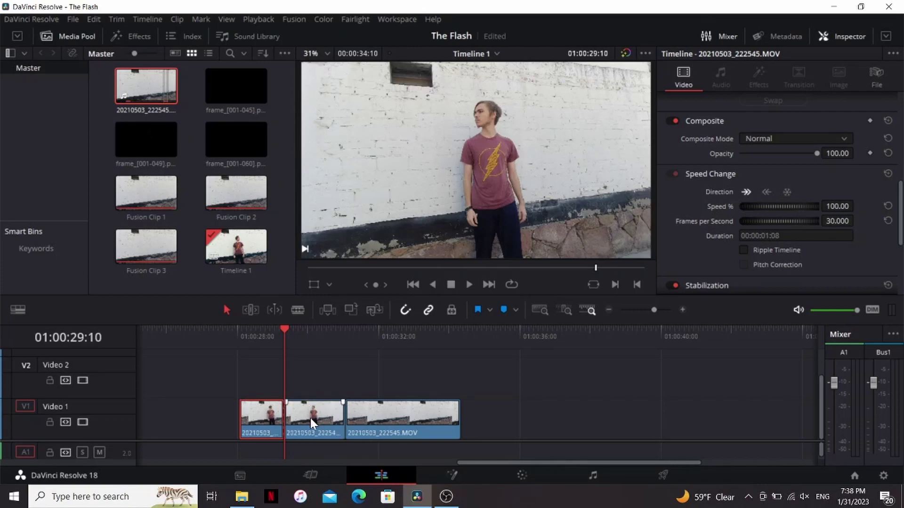
Move the second part of the man's clip to Video 2 and slide the empty wall clip directly beneath it
left_click_drag(313, 413, 337, 392)
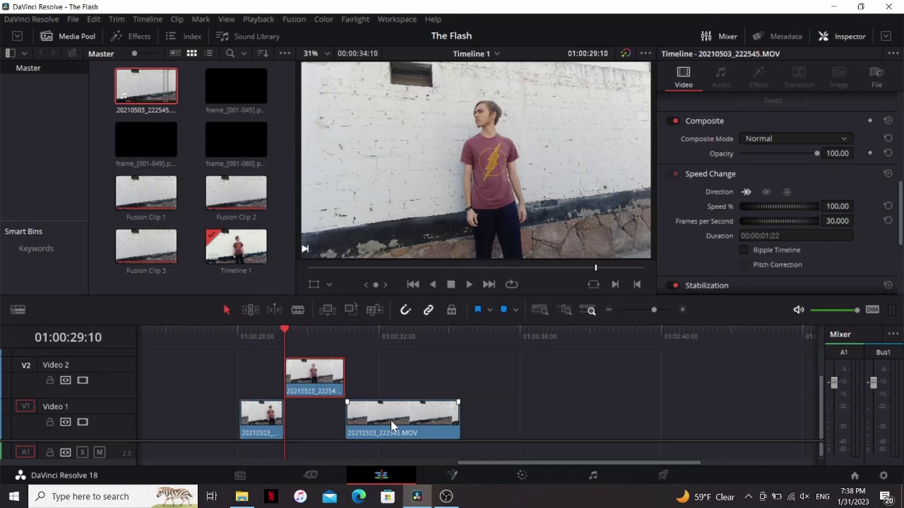
left_click_drag(390, 420, 336, 417)
Combine the two stacked clips into a new Fusion clip and open it for compositing at 01:00:30:01
left_click_drag(399, 369, 311, 428)
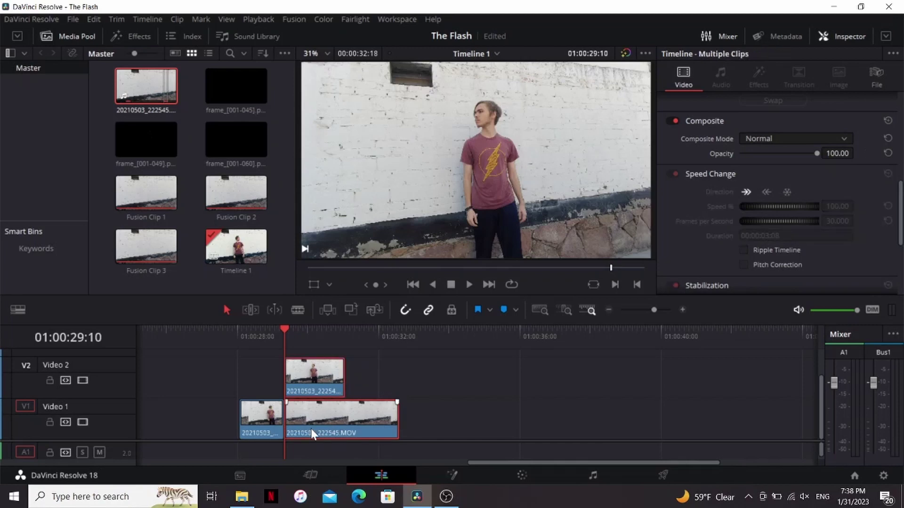
right_click(310, 428)
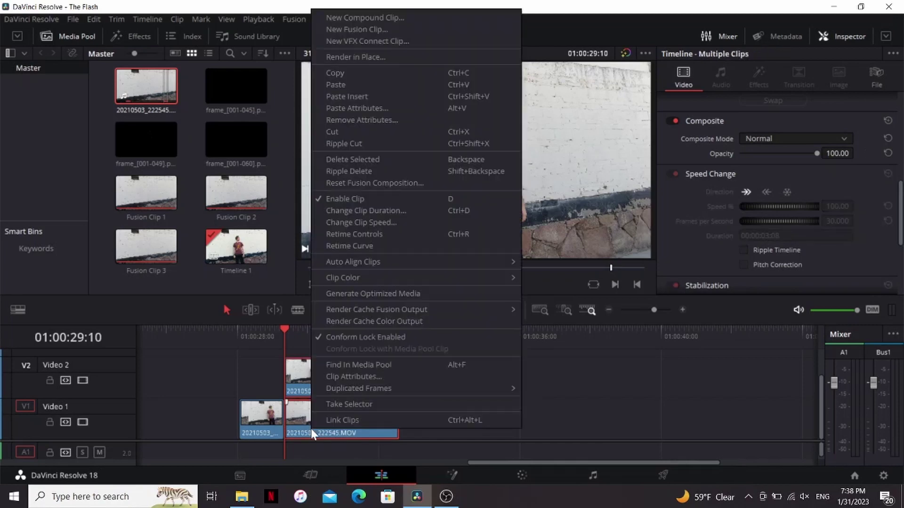
left_click(372, 29)
left_click(310, 333)
left_click(454, 475)
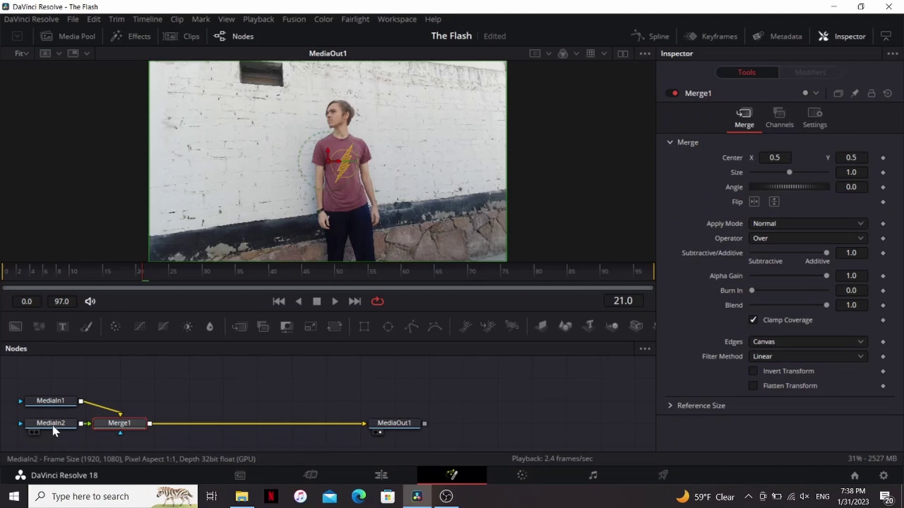
Rename the MediaIn2 node showing the man as Me and the MediaIn1 background node as BG
left_click(52, 425)
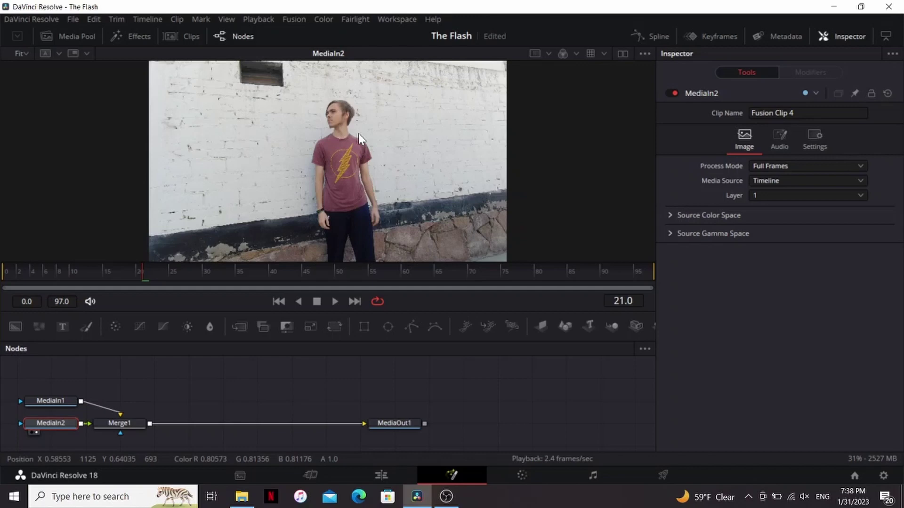
key("F2")
type("Me")
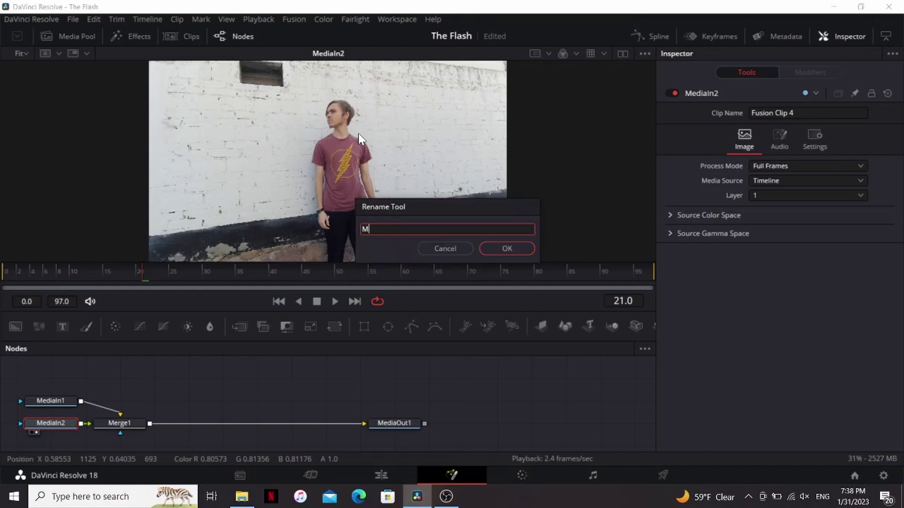
key("Return")
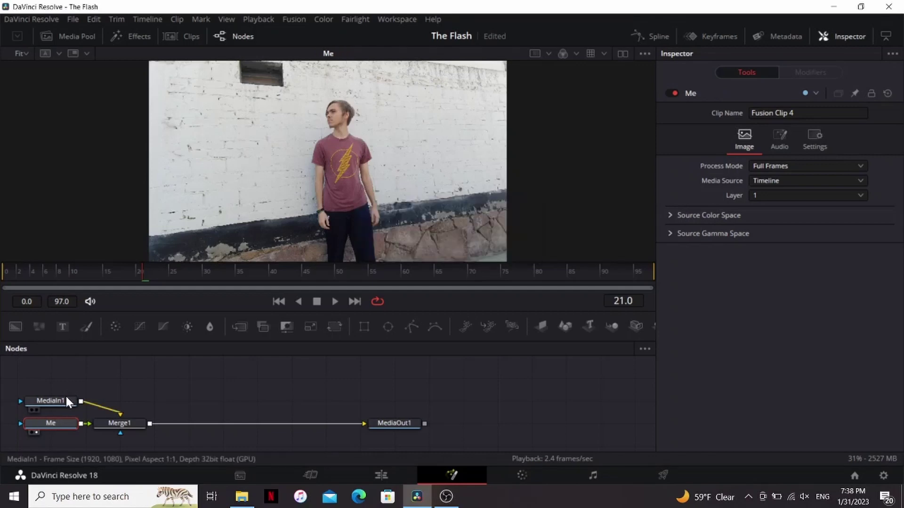
left_click(66, 399)
key("F2")
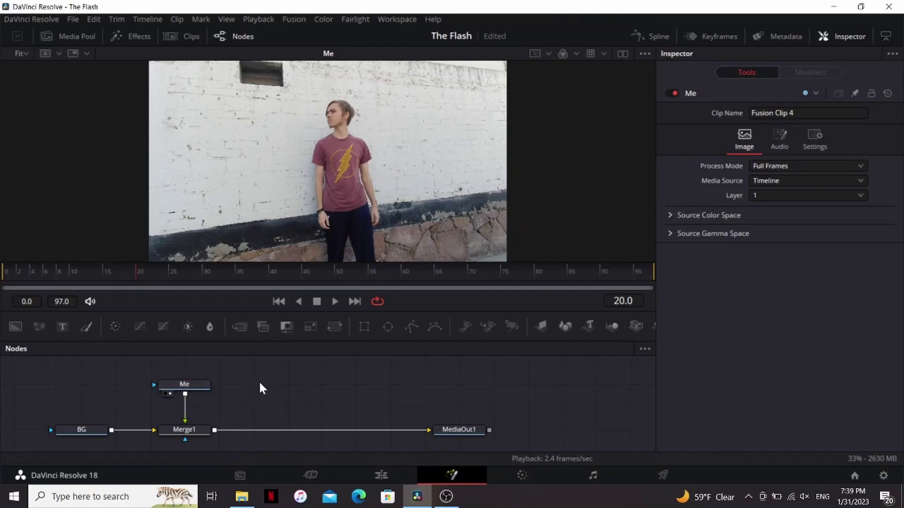
Paste a duplicate of the Me node, show it in the viewer and add a Polygon mask node above it
key("ctrl+v")
left_click(235, 394)
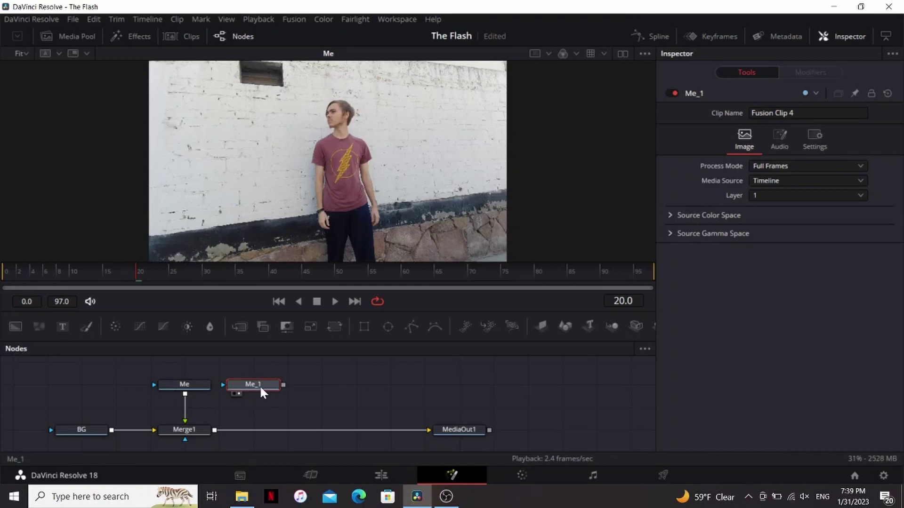
left_click_drag(414, 329, 256, 363)
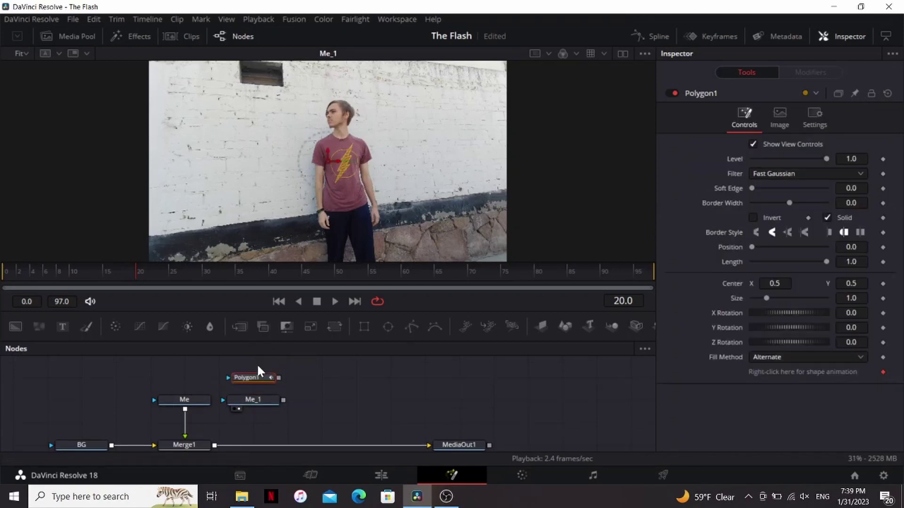
Trace the polygon mask closely around the man's body at frame 20 and connect it to the Me_1 node
scroll(366, 246, "up", 2)
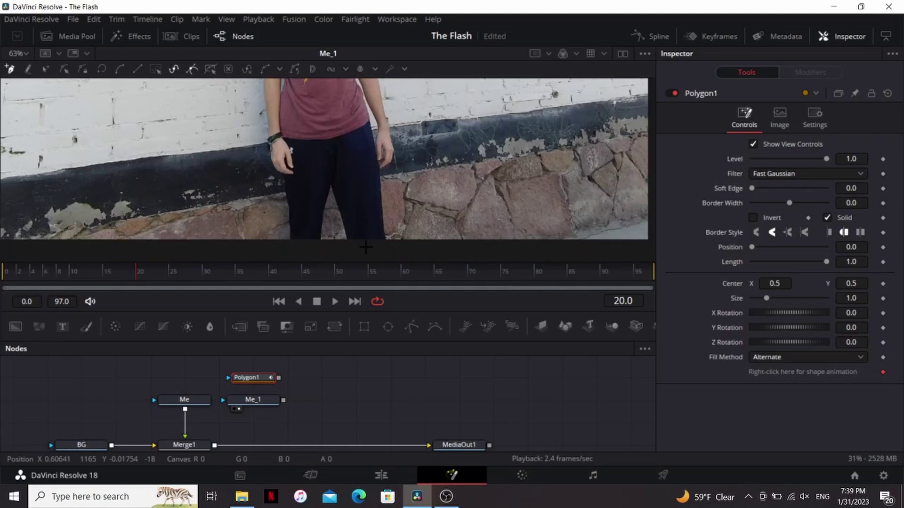
scroll(389, 241, "up", 1)
left_click(386, 244)
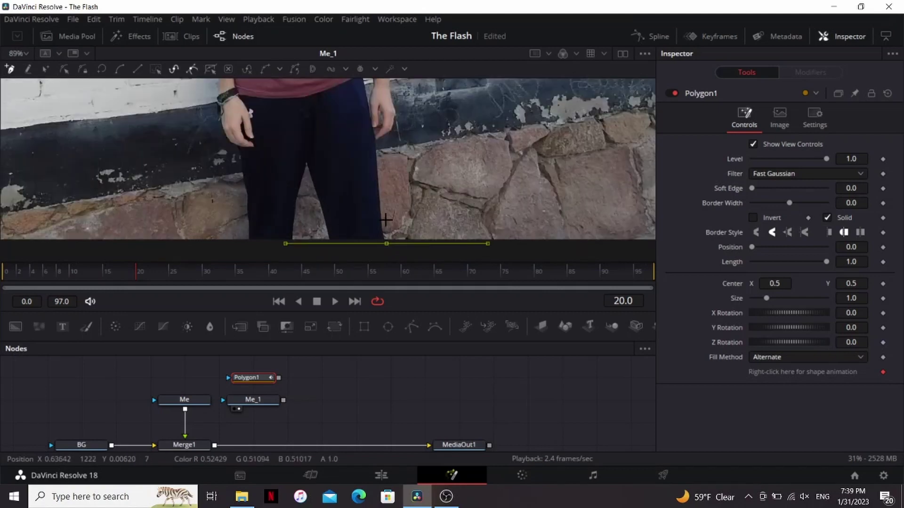
left_click(380, 187)
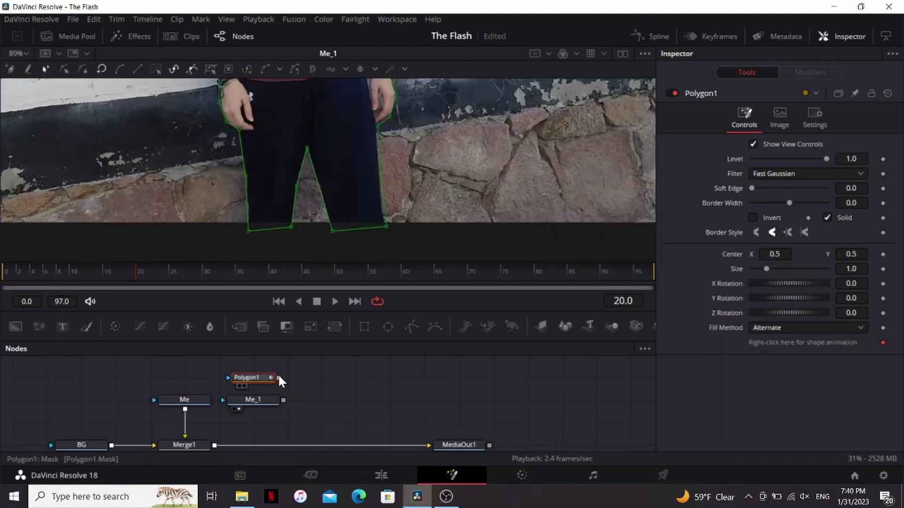
left_click_drag(278, 377, 265, 400)
scroll(417, 162, "down", 3)
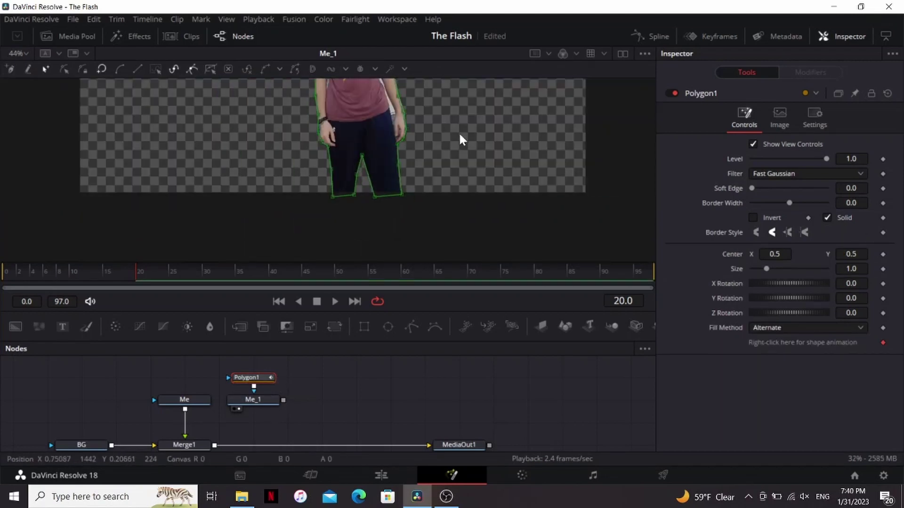
Give the polygon mask a slight soft edge and merge Me_1 over the output of Merge1, viewing the combined result
key("ctrl+f")
left_click(379, 409)
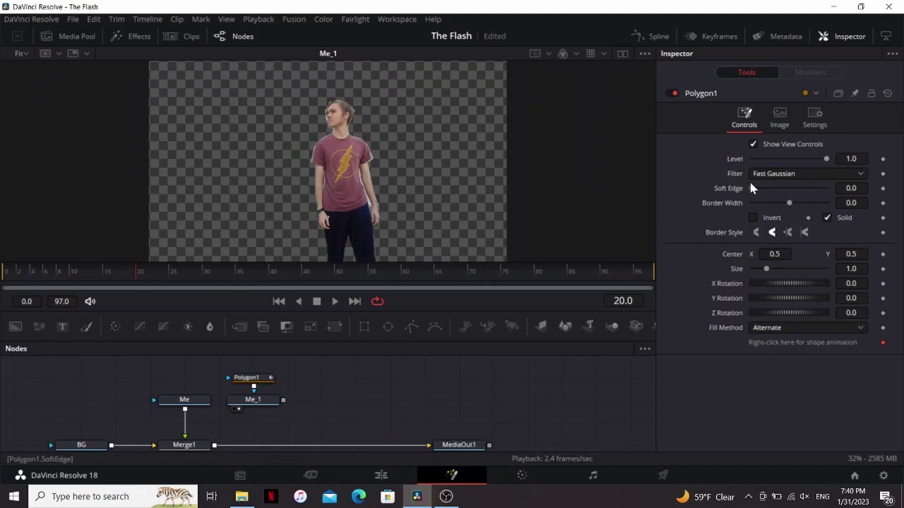
left_click_drag(750, 187, 754, 188)
left_click_drag(284, 400, 214, 442)
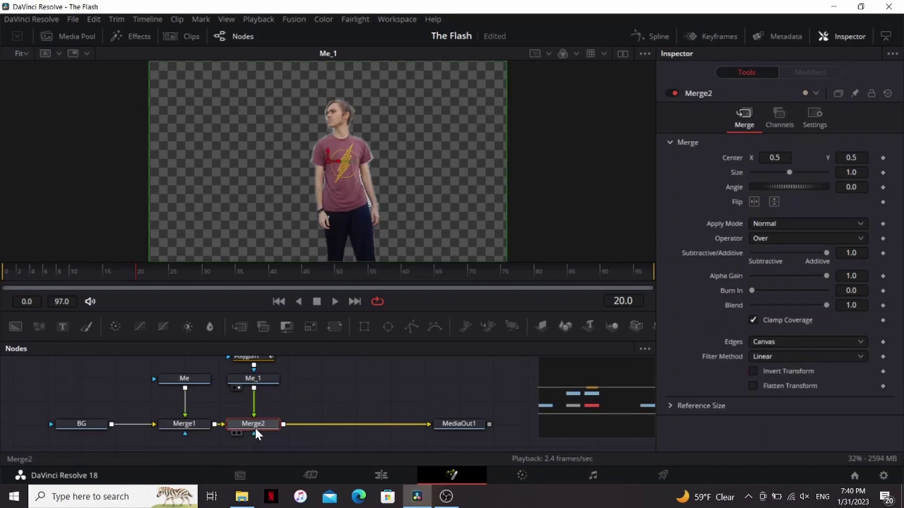
key("1")
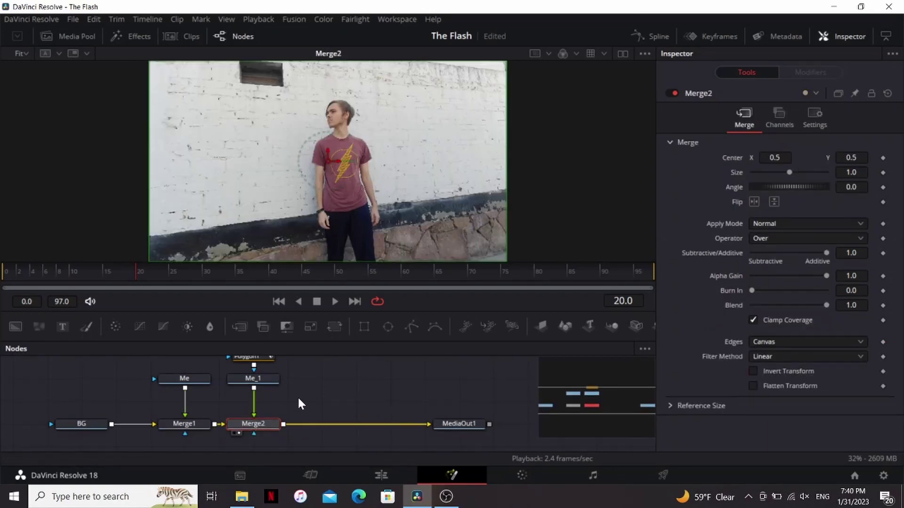
Insert a Transform node between Me_1 and Merge2, leaving its center at 0.5, 0.5
left_click(254, 379)
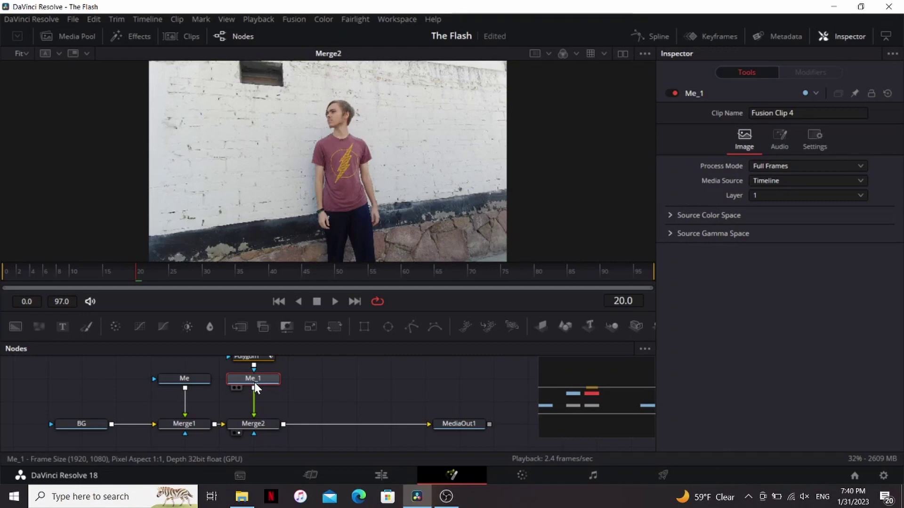
key("shift+space")
type("dsp")
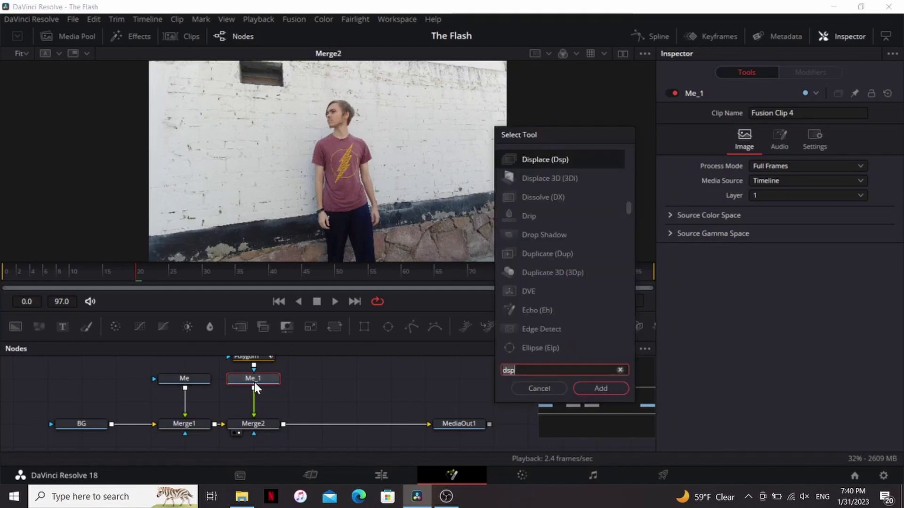
type("xf")
key("Return")
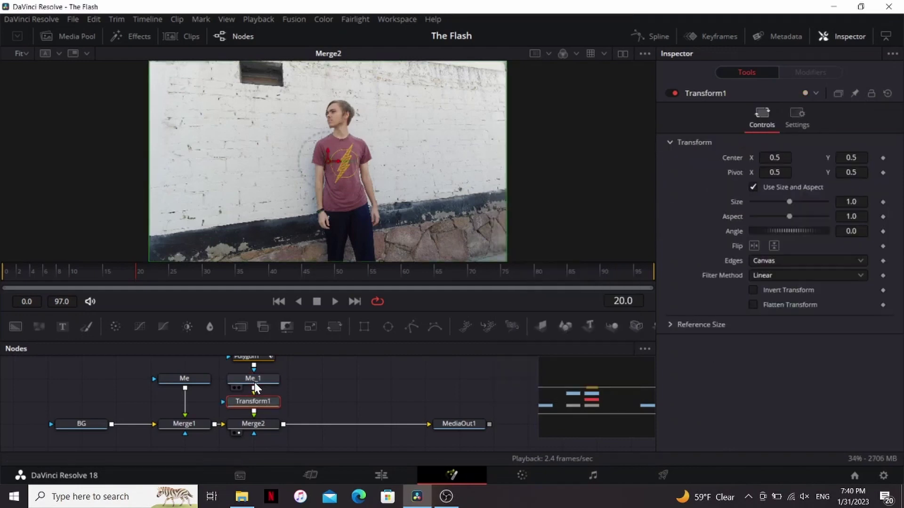
mouse_move(329, 160)
left_mouse_down()
mouse_move(269, 161)
mouse_move(381, 126)
mouse_move(328, 145)
left_mouse_up()
key("ctrl+z")
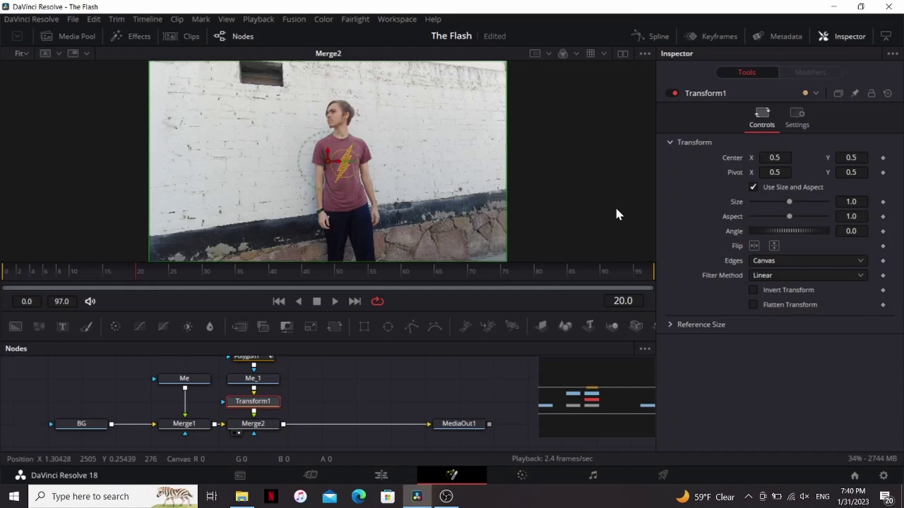
Keyframe Transform1's Center and Size at frame 20, and at frame 23 move the copy past the image's left edge at size about 3.67
left_click(883, 158)
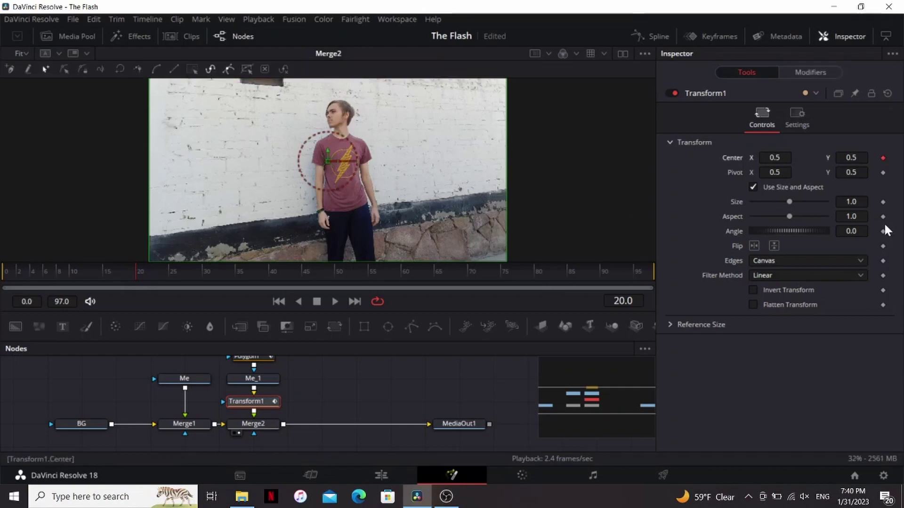
left_click(883, 202)
key("Right")
key("Right")
key("Right")
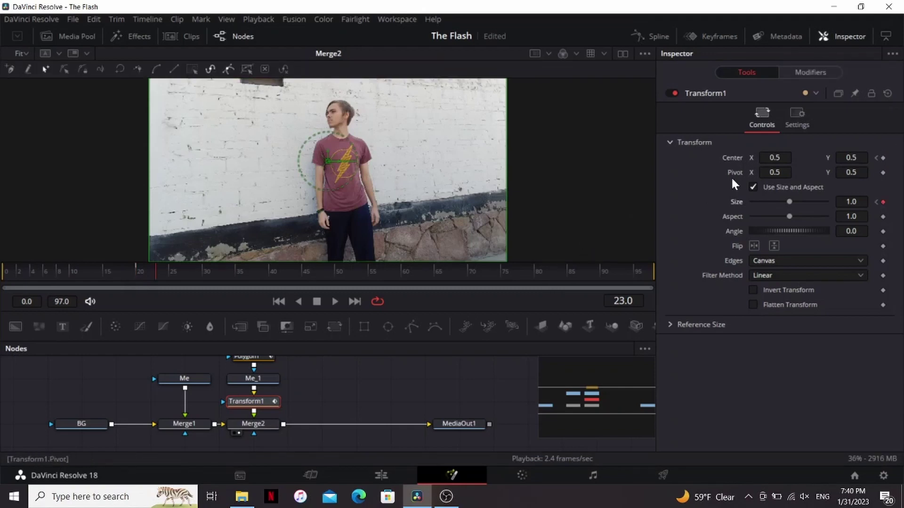
left_click_drag(325, 160, 84, 148)
left_click_drag(789, 202, 814, 209)
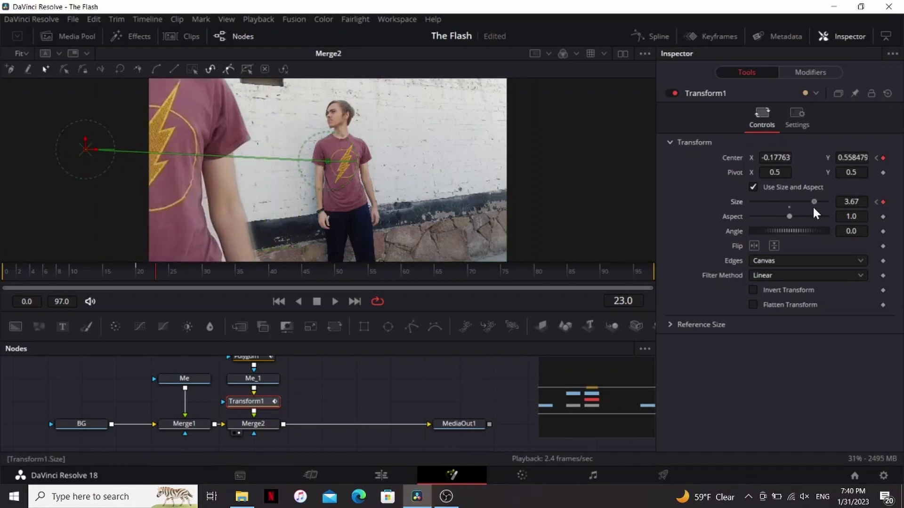
scroll(275, 181, "down", 2)
Enable motion blur on Transform1 with Quality 10 and check the movement around frames 20 and 21
left_click(139, 270)
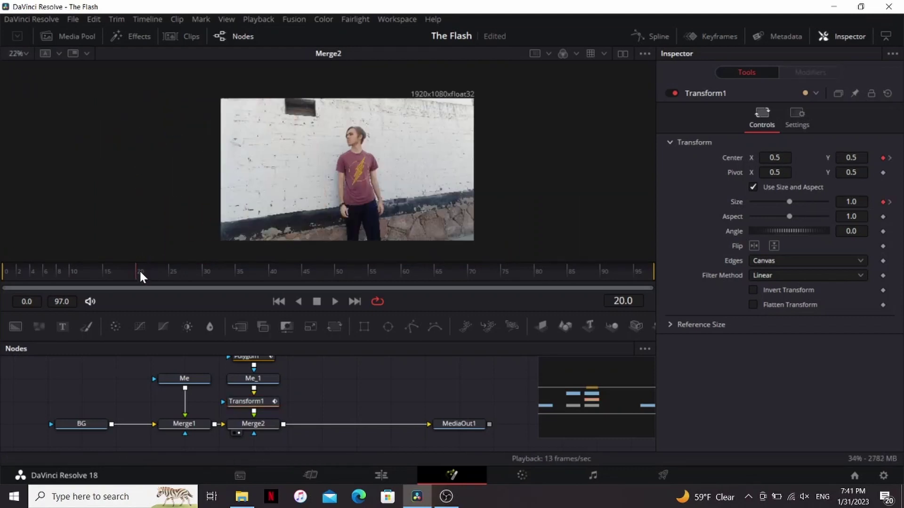
mouse_move(139, 270)
left_mouse_down()
mouse_move(157, 267)
mouse_move(143, 267)
left_mouse_up()
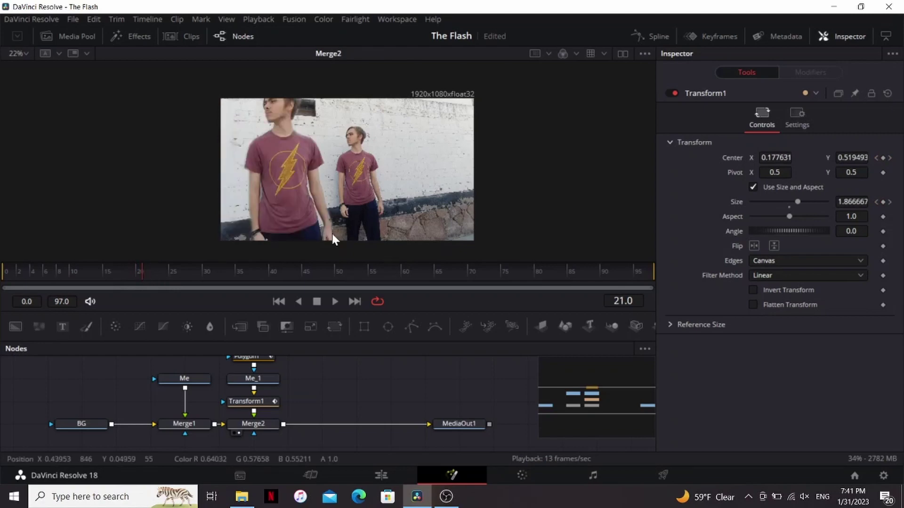
left_click(797, 114)
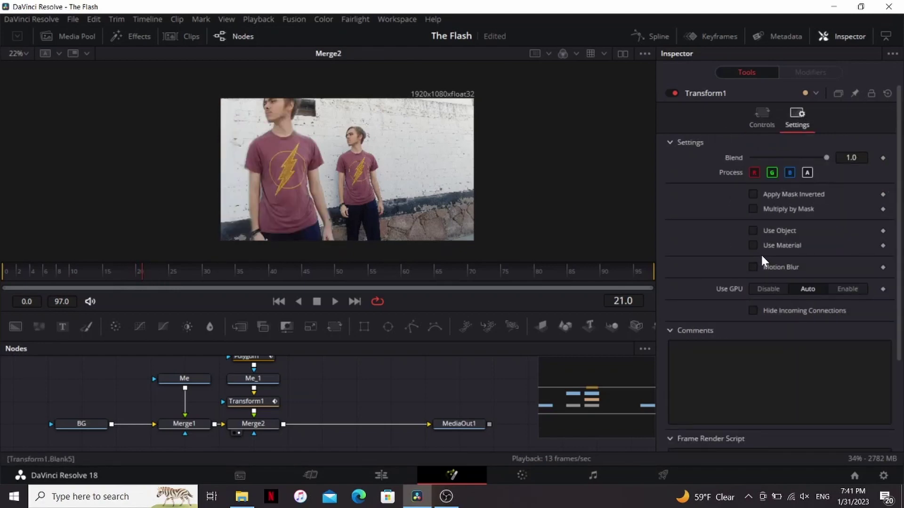
left_click(753, 266)
left_click_drag(764, 281, 872, 279)
left_click_drag(139, 268, 137, 267)
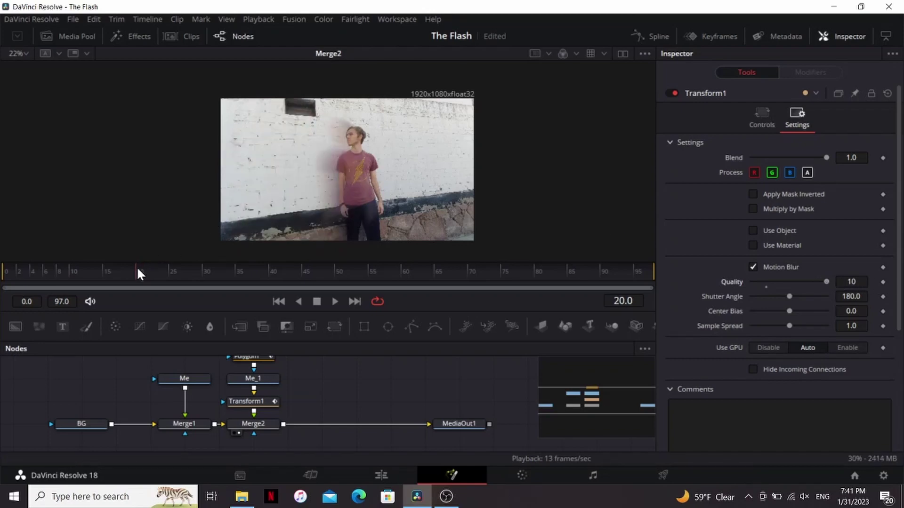
Lower the Center Bias of Transform1's motion blur to its minimum and check the blurred trail in the Merge2 composite
left_click(259, 400)
key("1")
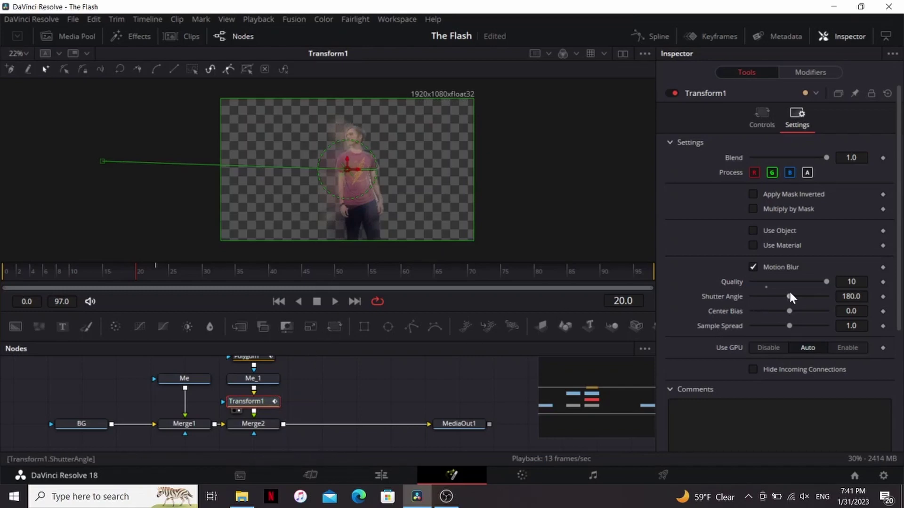
left_click_drag(787, 309, 708, 317)
left_click(267, 424)
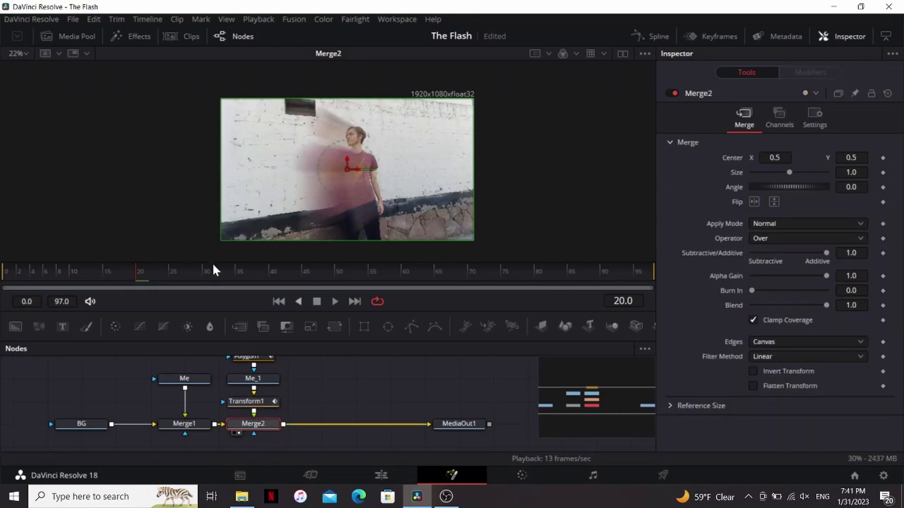
left_click_drag(145, 273, 139, 271)
Keyframe Merge1's Blend at 1.0 on frame 19 and 0.0 on frame 20, and play back the man's exit
left_click(182, 422)
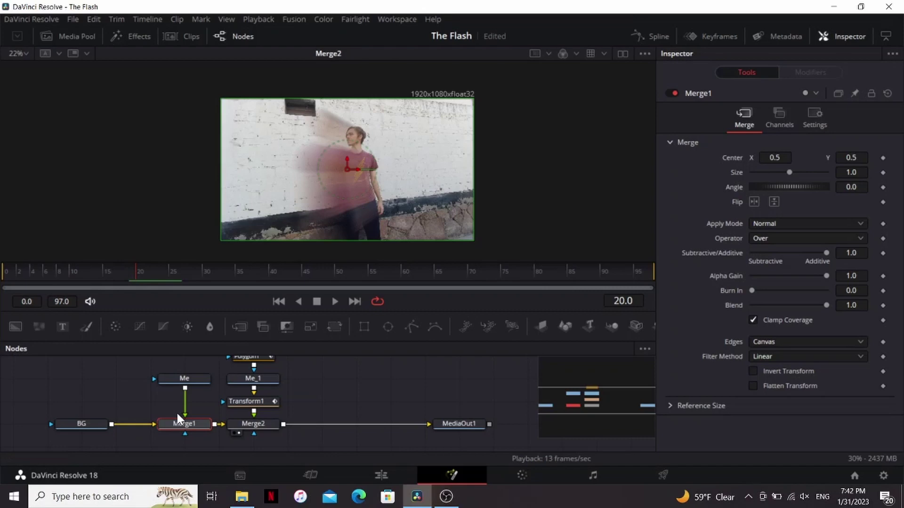
left_click(130, 273)
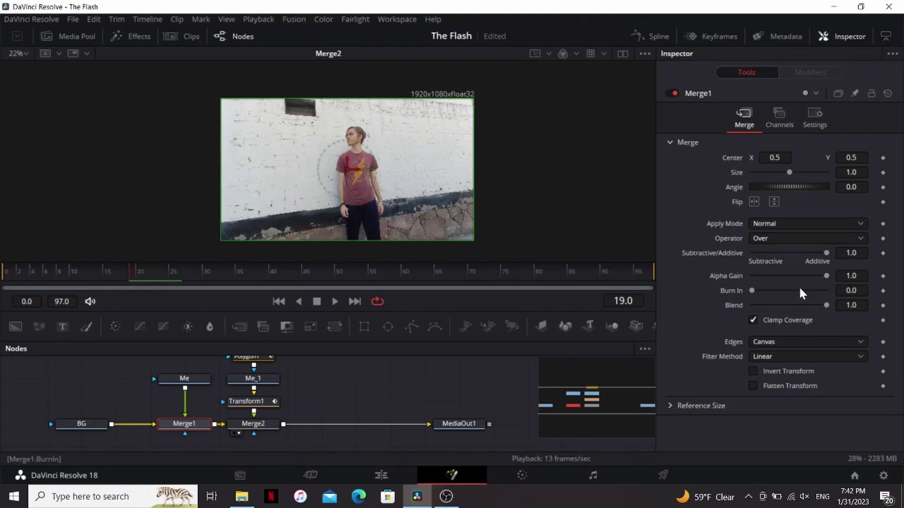
left_click(883, 306)
key("Right")
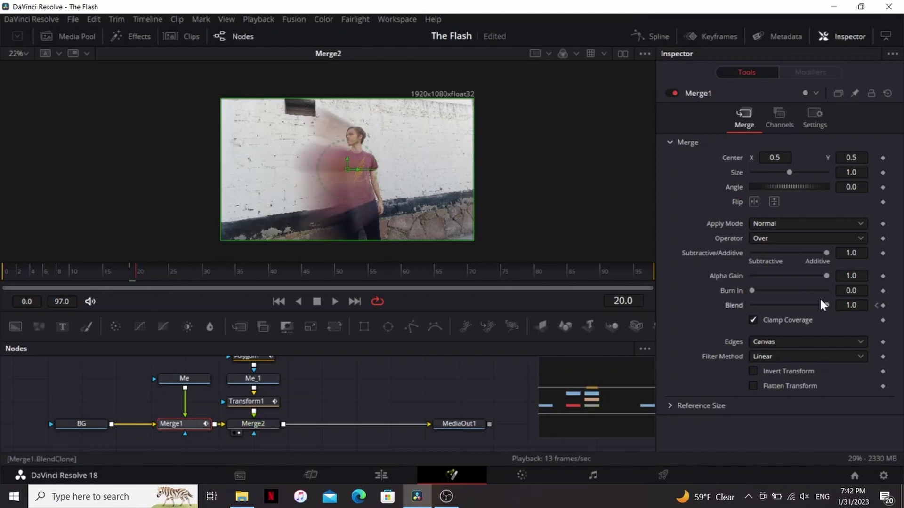
left_click_drag(826, 305, 535, 310)
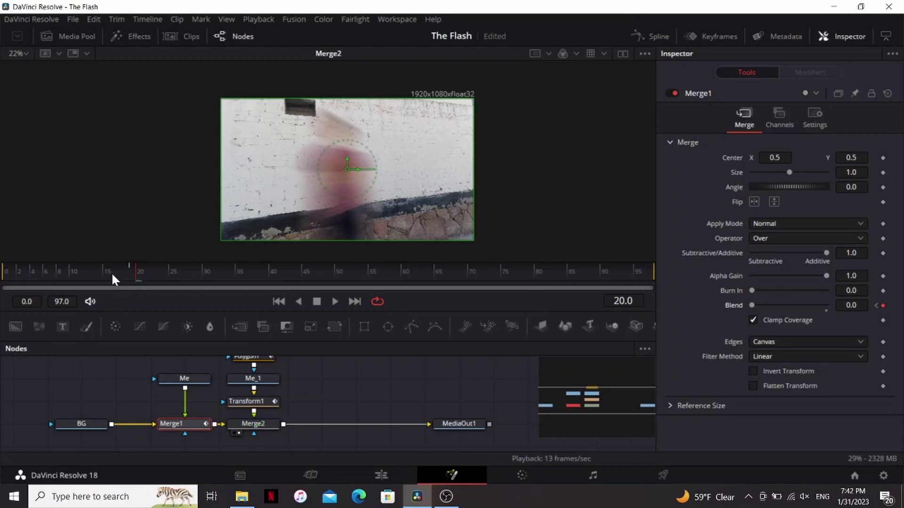
key("space")
left_click(124, 273)
left_click(124, 273)
left_click(124, 273)
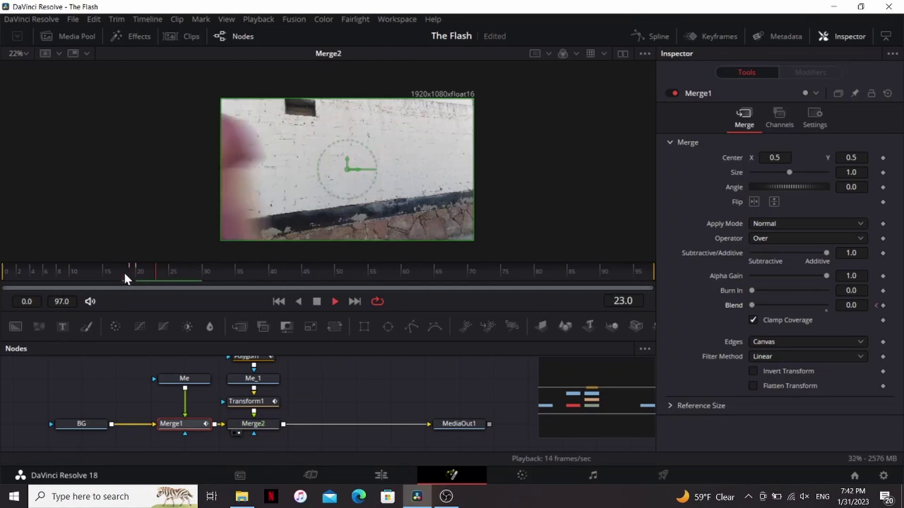
key("space")
scroll(365, 159, "up", 2)
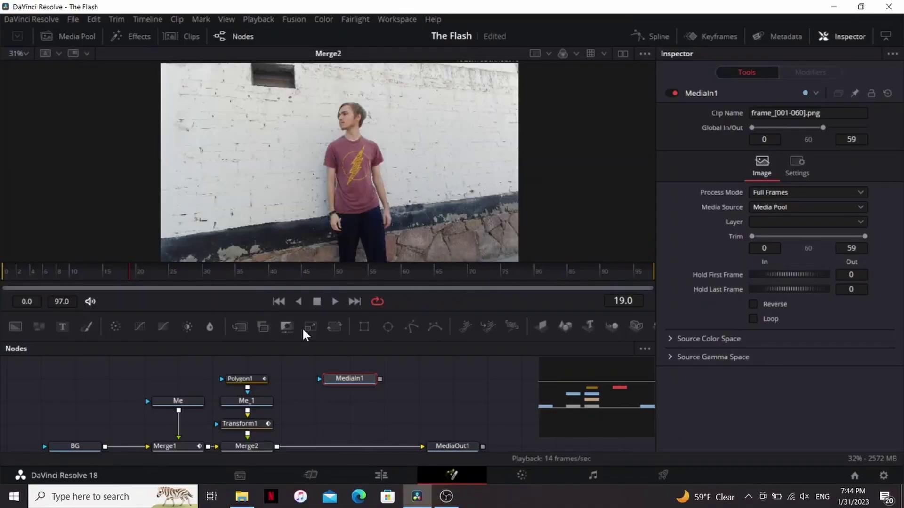
Preview the frame_[001-060].png spark clip from MediaIn1 and merge it over Merge2's output
key("1")
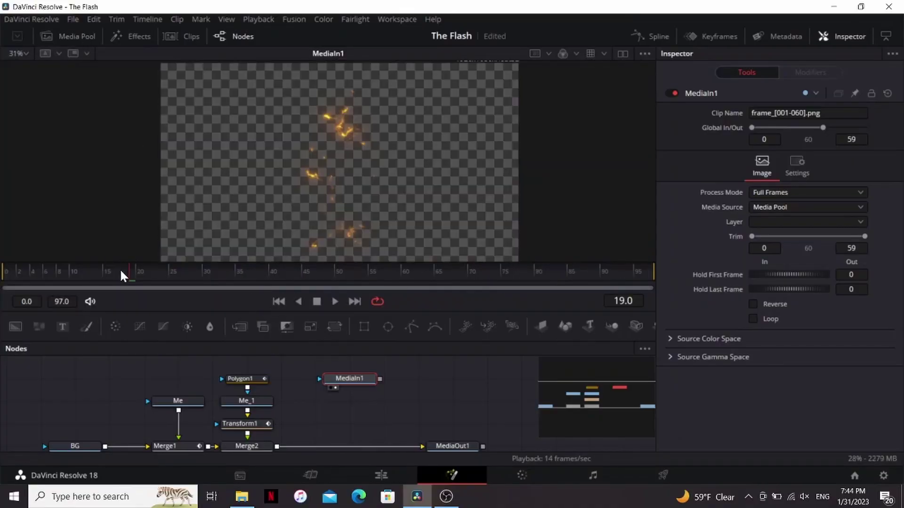
left_click_drag(121, 272, 3, 282)
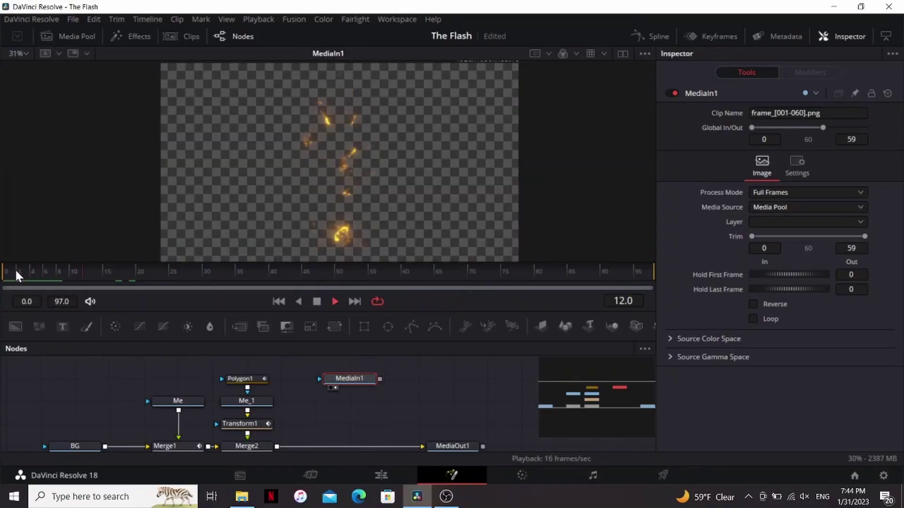
key("space")
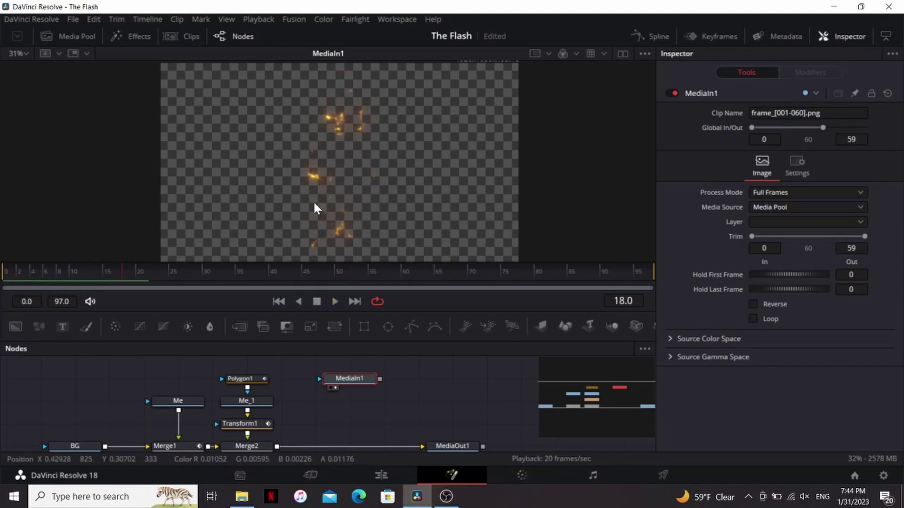
left_click_drag(380, 379, 448, 377)
left_click_drag(279, 447, 279, 447)
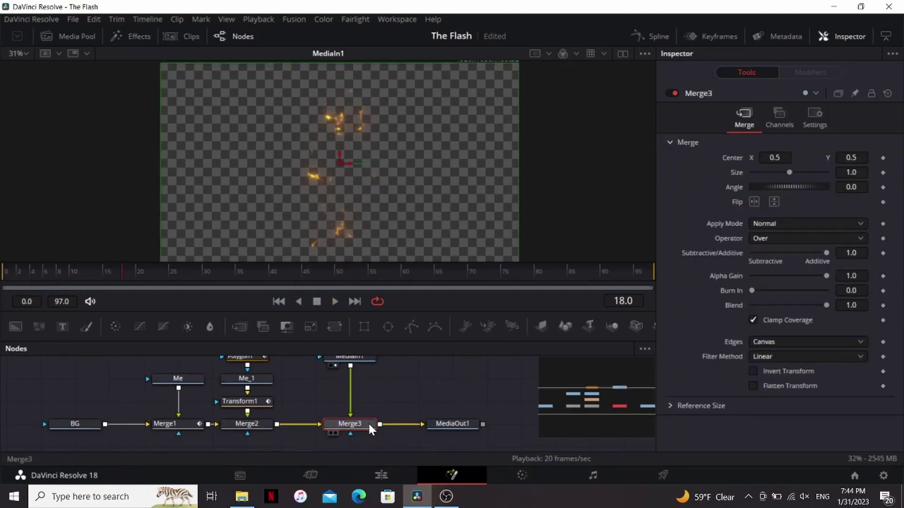
Set Merge3's Apply Mode to Screen and fit the sparks over the man at size 0.874 and angle about 3.44
left_click(767, 225)
left_click(766, 252)
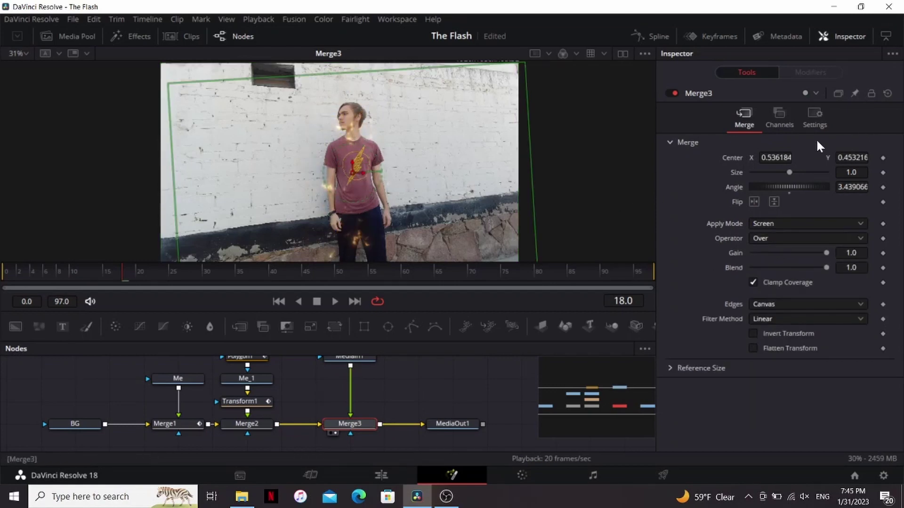
left_click_drag(104, 277, 69, 278)
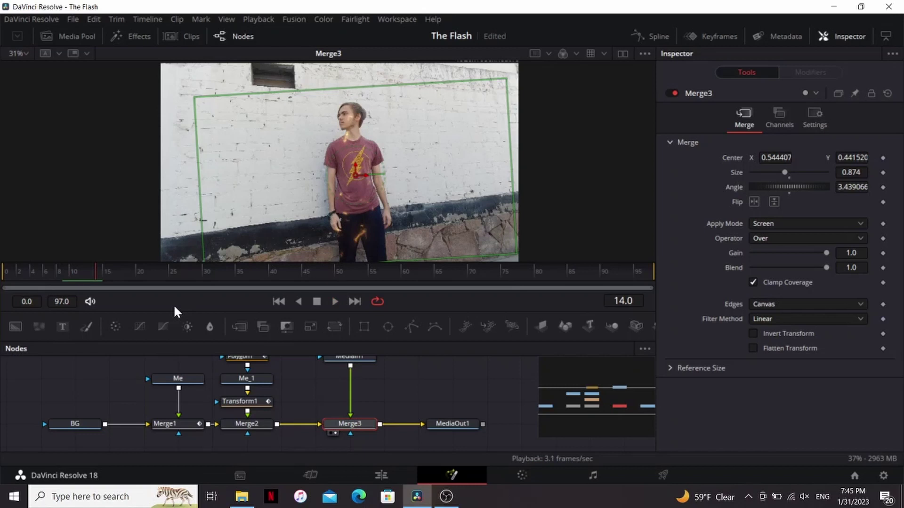
Insert a Color Corrector node between MediaIn1 and Merge3
left_click(370, 360)
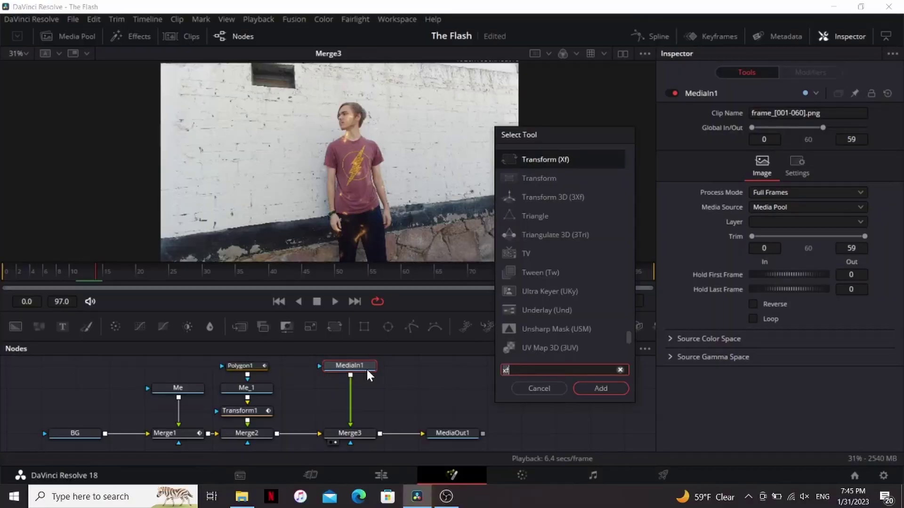
key("BackSpace")
key("BackSpace")
type("cc")
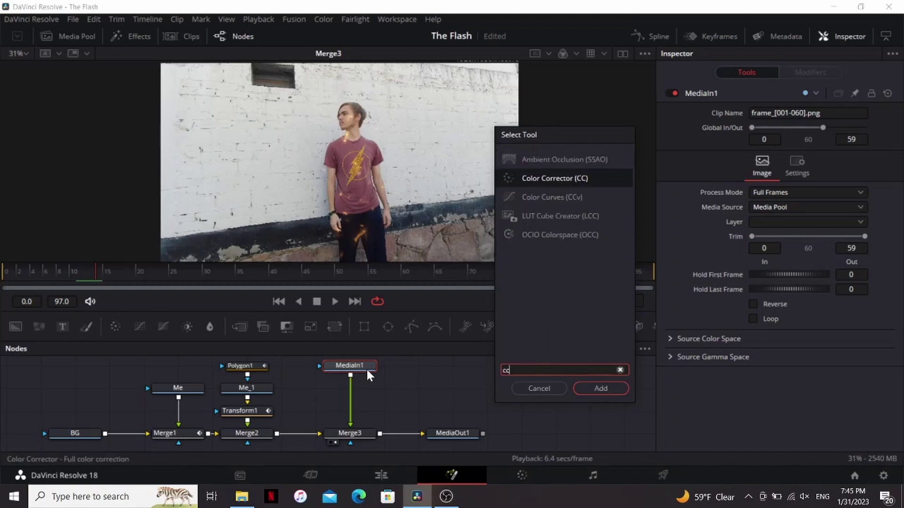
key("Return")
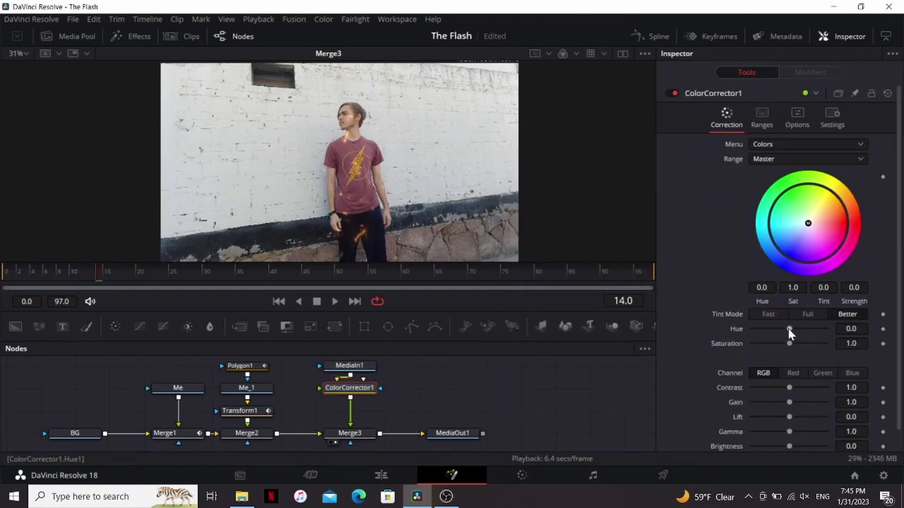
Shift ColorCorrector1's Hue to 0.505 to turn the sparks blue, and check them around frame 19
left_click_drag(790, 334, 803, 334)
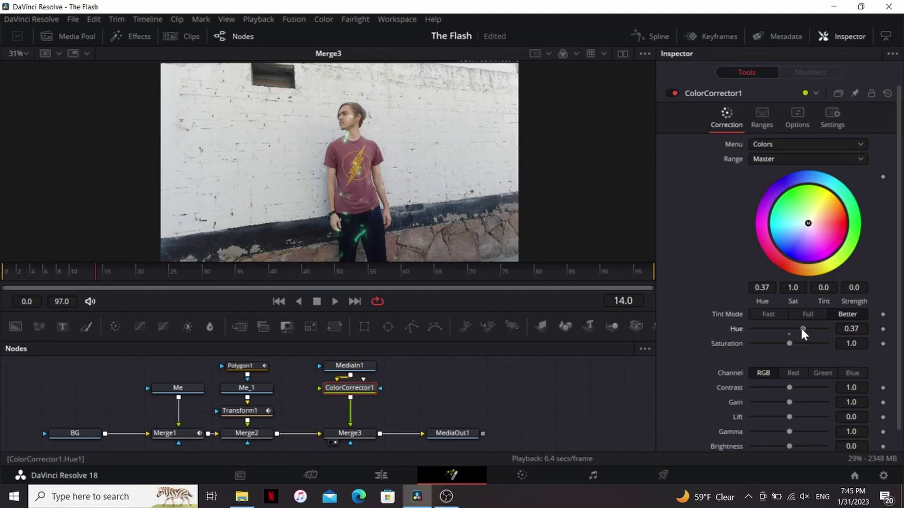
left_click_drag(803, 331, 808, 331)
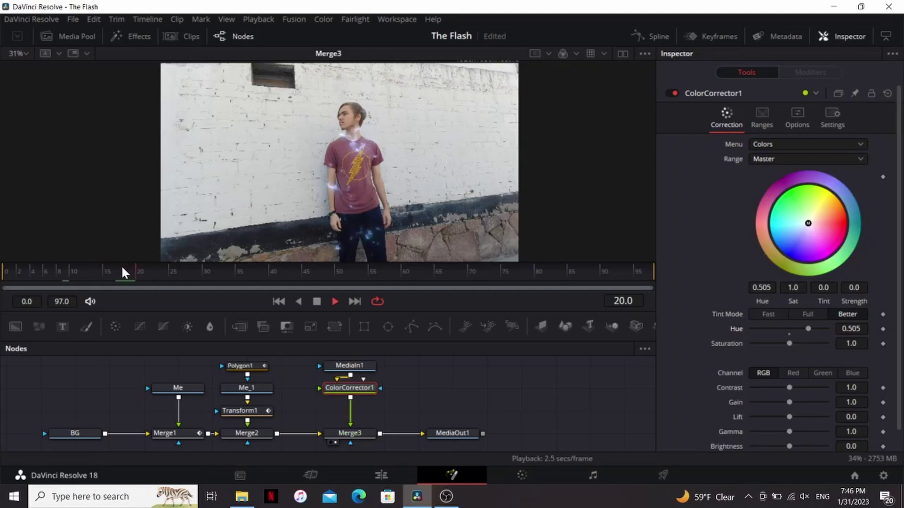
left_click(126, 271)
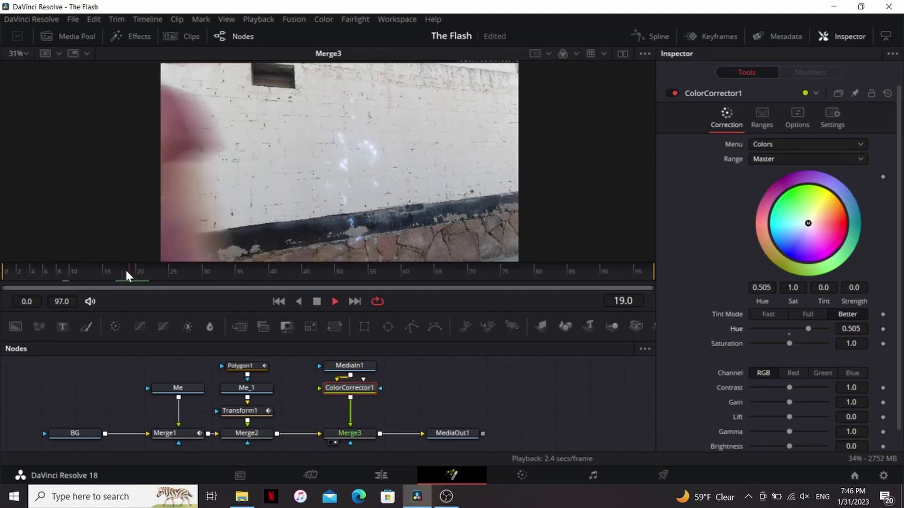
Keyframe Merge3's Blend at 1.0 on frame 19 and 0.0 on frame 20, and play back the spark cutoff
left_click(355, 434)
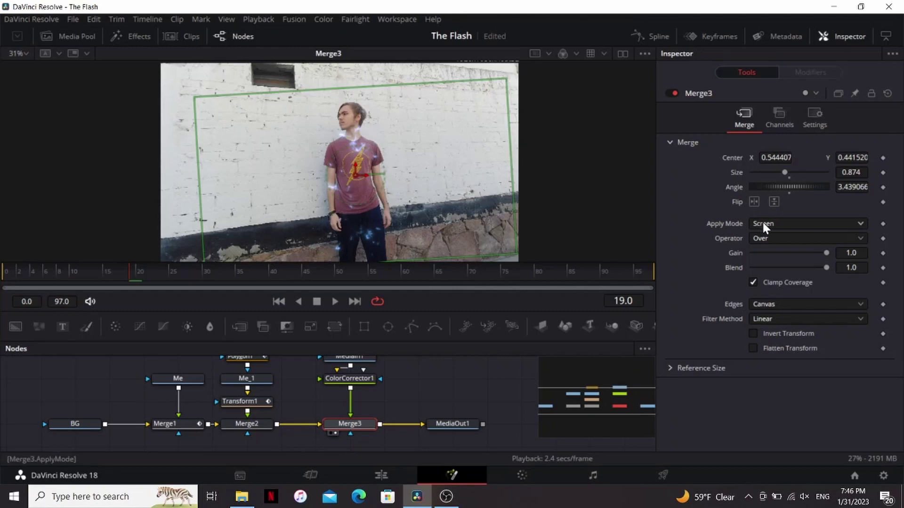
left_click(884, 268)
key("Right")
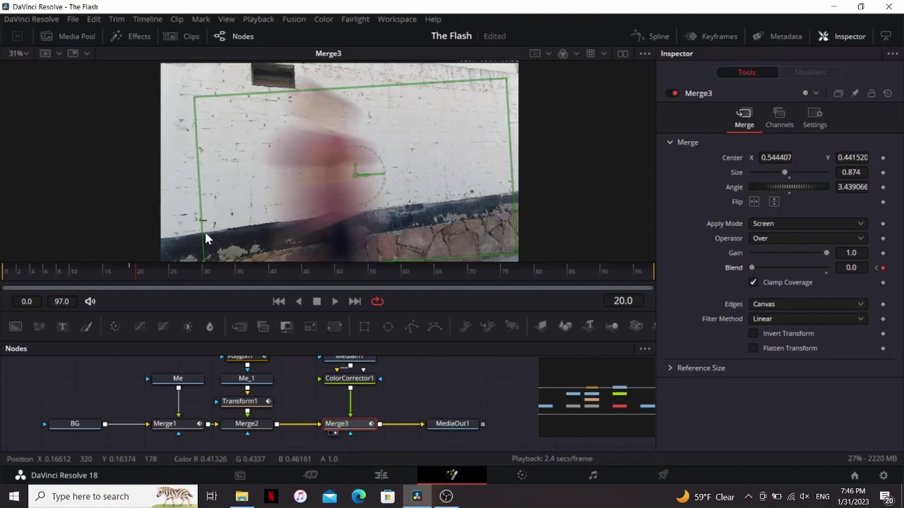
left_click(105, 272)
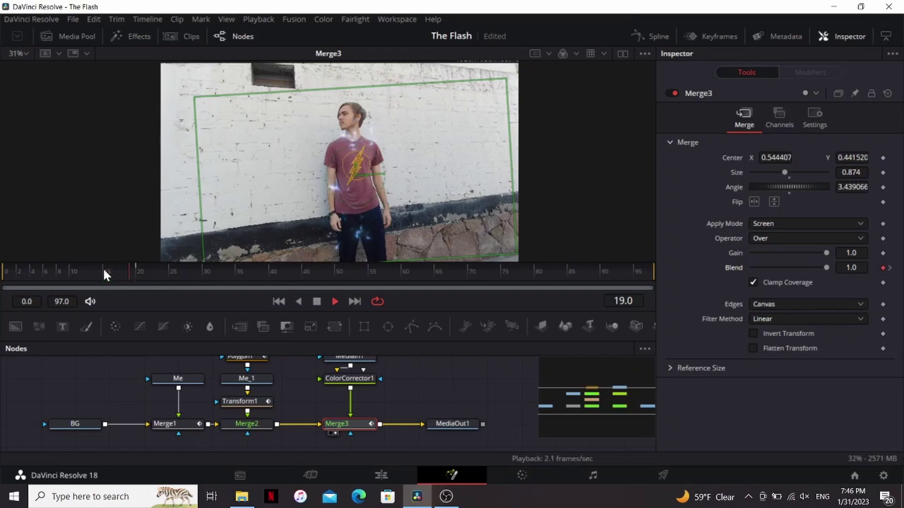
key("space")
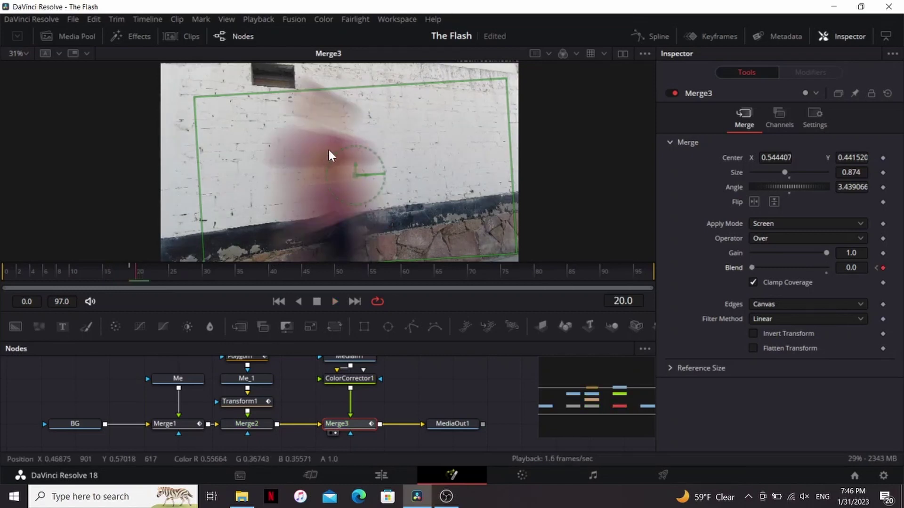
Add the lightning clip frame_[001-045].png from the media pool as MediaIn2 and preview it at frame 20
scroll(430, 406, "right", 3)
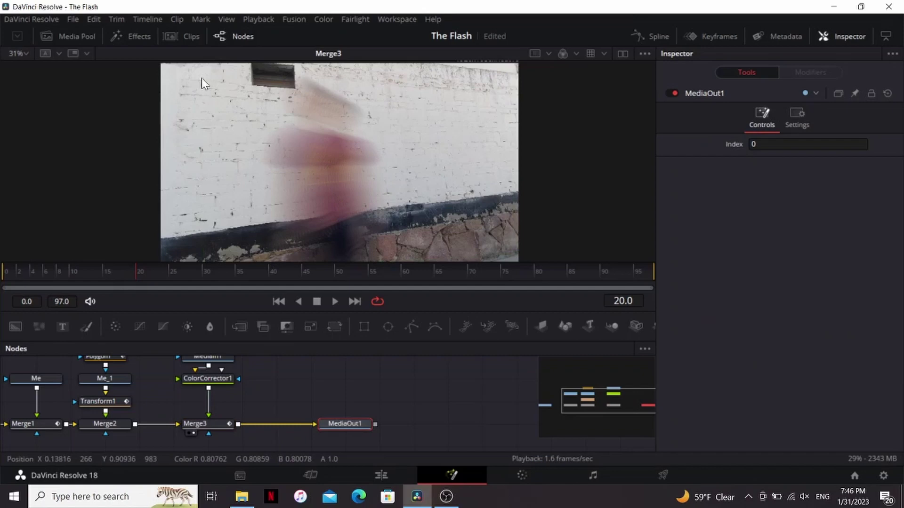
left_click(81, 38)
left_click(195, 80)
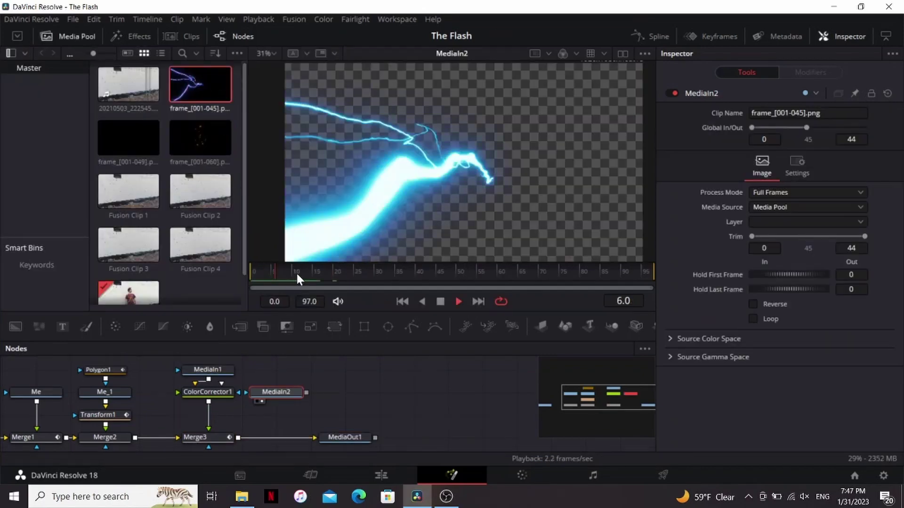
left_click(329, 273)
Merge MediaIn2 over Merge3's output in Screen mode and shift its Global In/Out so the lightning starts around frame 20
left_click_drag(306, 392, 237, 437)
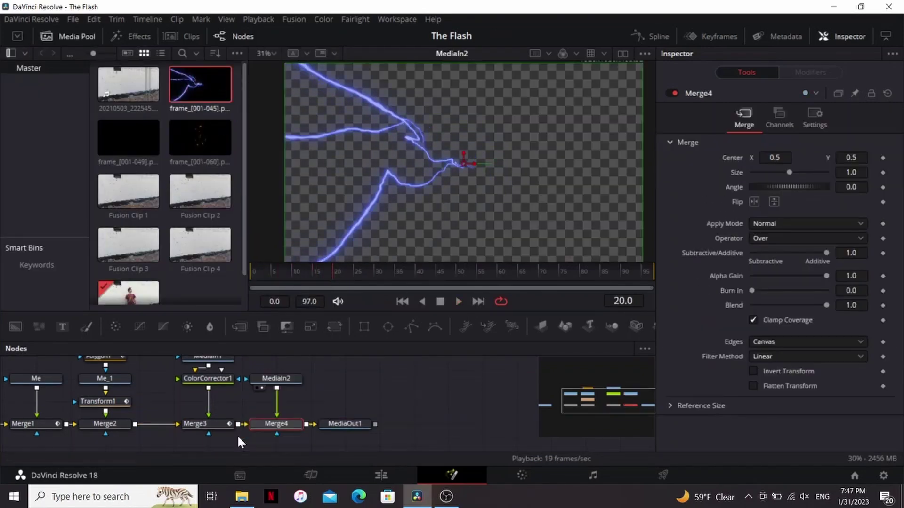
key("1")
left_click(807, 223)
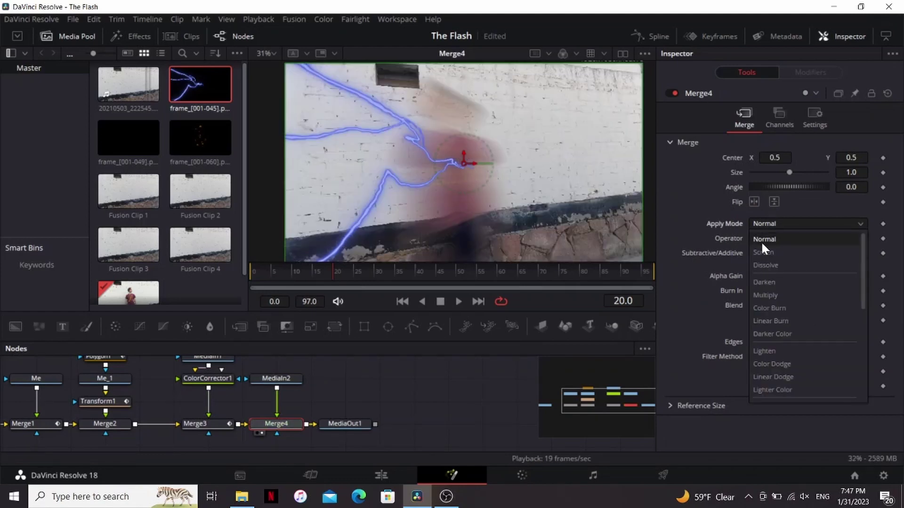
left_click(764, 251)
left_click(287, 380)
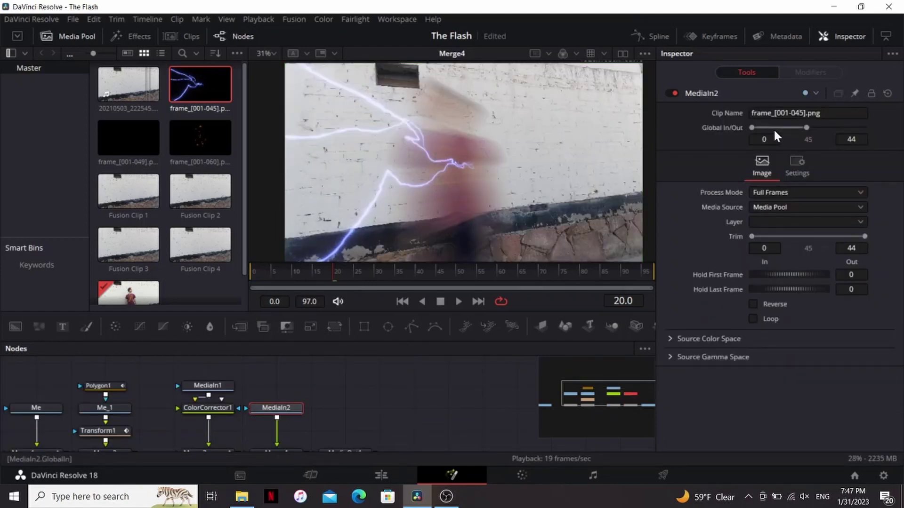
left_click_drag(773, 128, 791, 129)
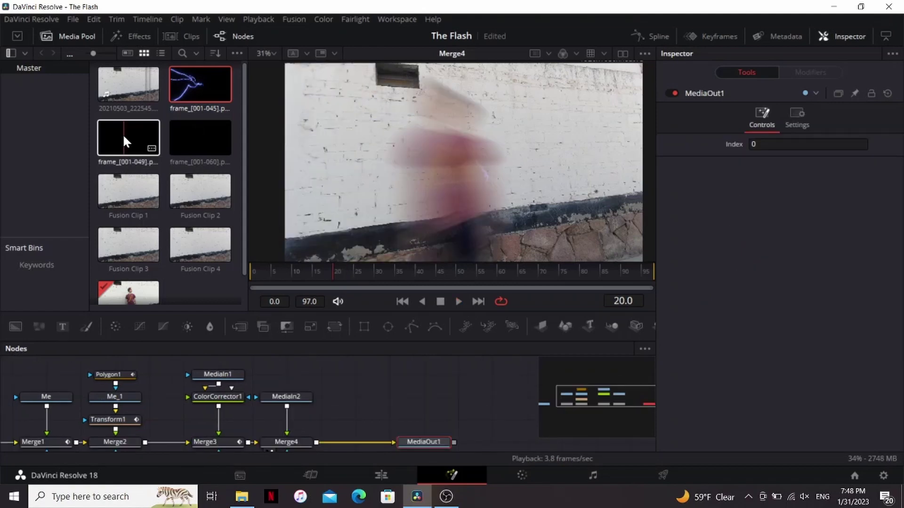
Add frame_[001-049].png from the media pool as MediaIn3 and merge it over Merge4's output in Screen mode
left_click_drag(122, 134, 369, 388)
key("1")
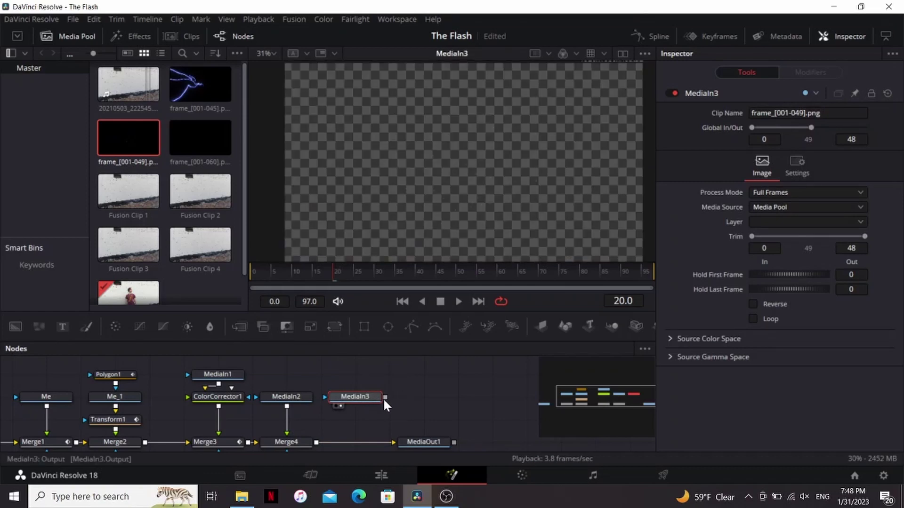
left_click_drag(385, 397, 394, 442)
left_click(776, 225)
left_click(767, 253)
View the Merge5 composite and shift MediaIn3's Global In/Out range to start with the man's dash
left_click(360, 425)
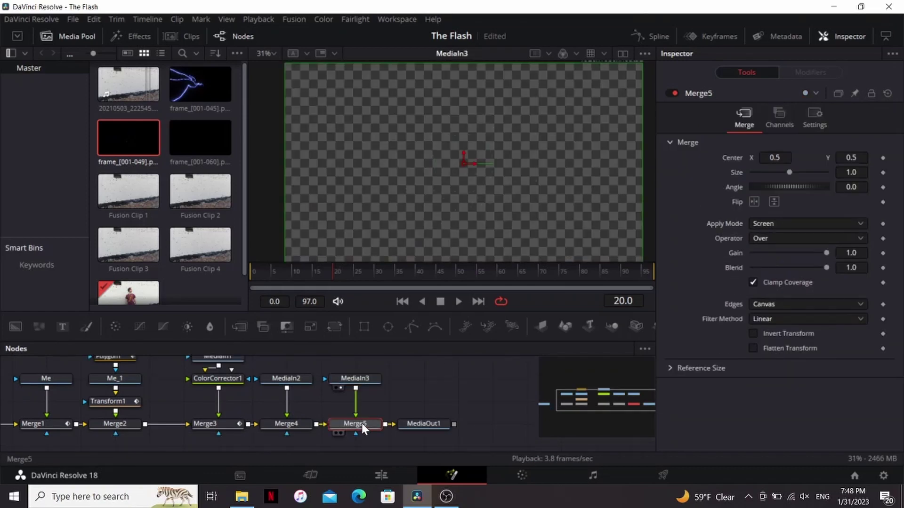
key("2")
left_click(359, 379)
left_click_drag(767, 126, 793, 126)
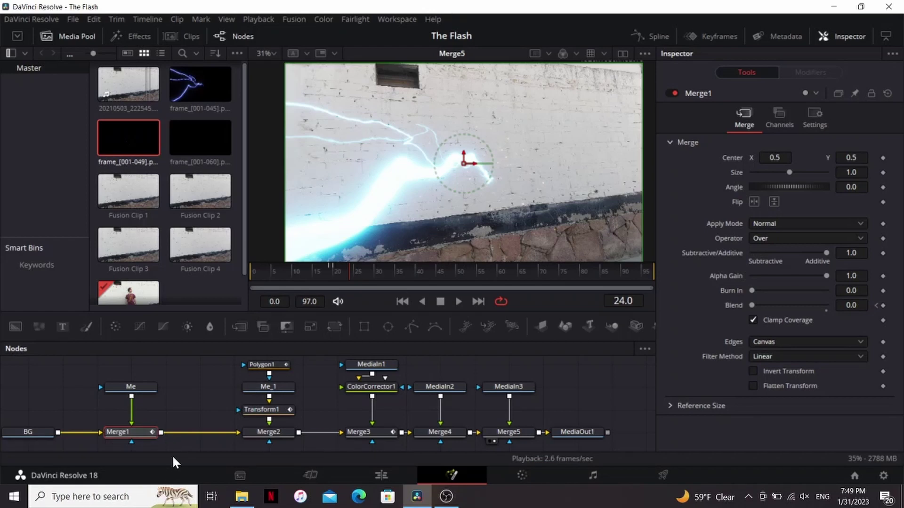
Insert a Displace node between Merge1 and Merge2 and feed MediaIn2's lightning into it as the displacement source
key("shift+space")
type("dsp")
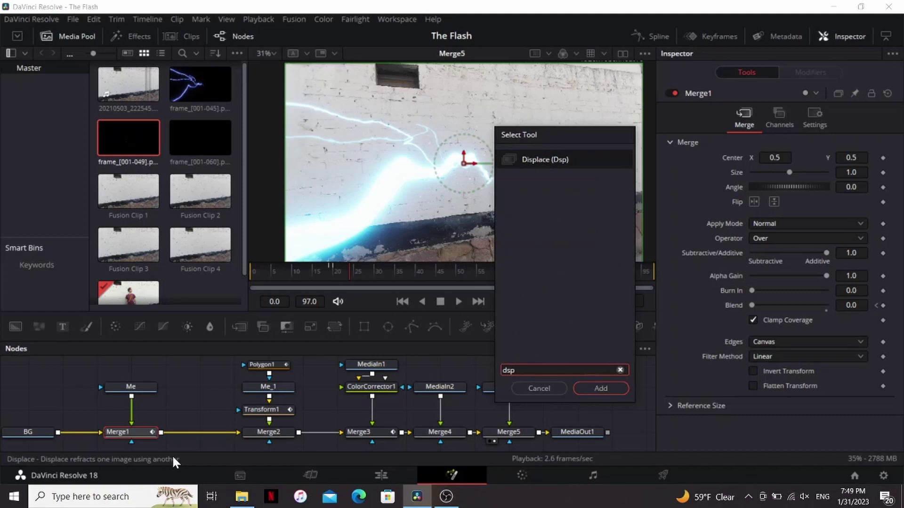
key("Return")
left_click_drag(440, 385, 206, 419)
left_click(205, 419)
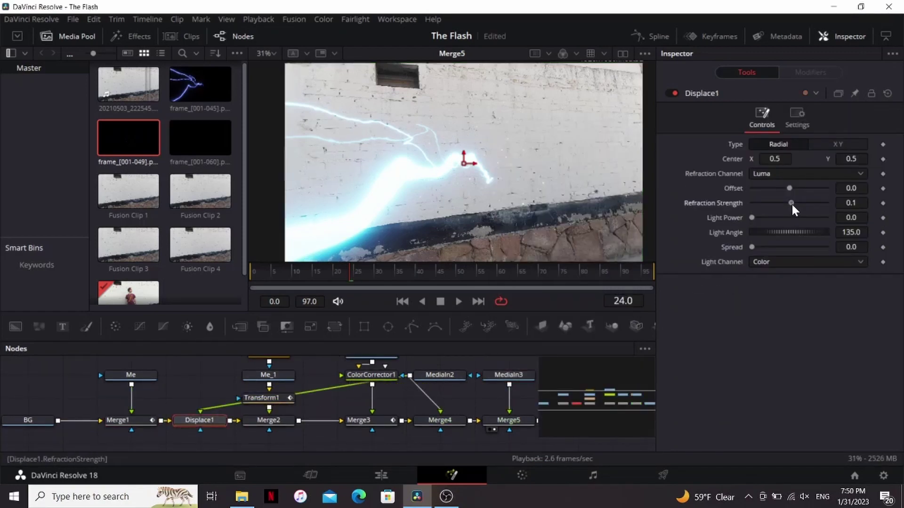